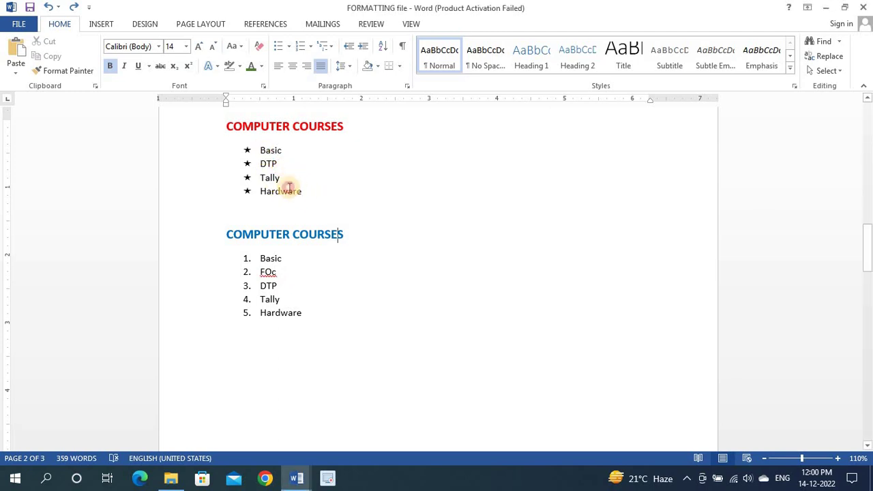
# Add Window on a new line below Basic and demote it to a sub-item.
pyautogui.moveTo(289, 187); pyautogui.dragTo(252, 150)
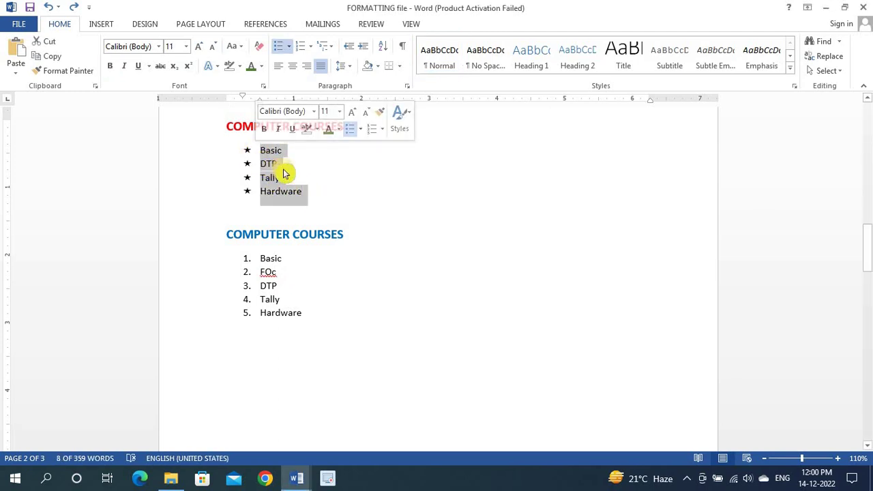
pyautogui.click(292, 151)
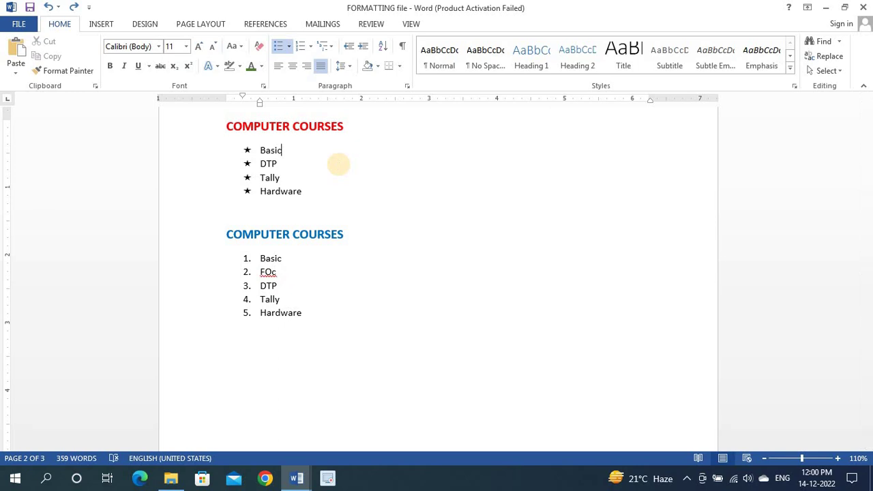
pyautogui.press('Return')
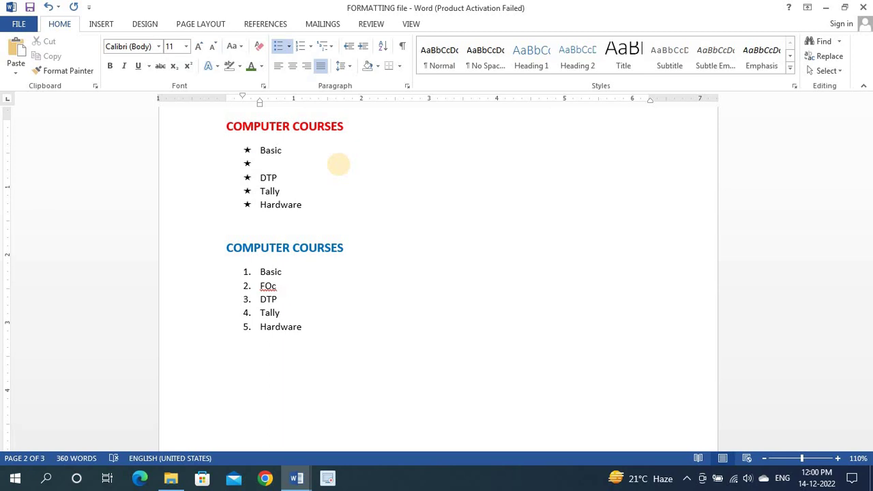
pyautogui.write('Words')
pyautogui.press('BackSpace')
pyautogui.press('BackSpace')
pyautogui.press('BackSpace')
pyautogui.write('indow')
pyautogui.press('Left')
pyautogui.press('Tab')
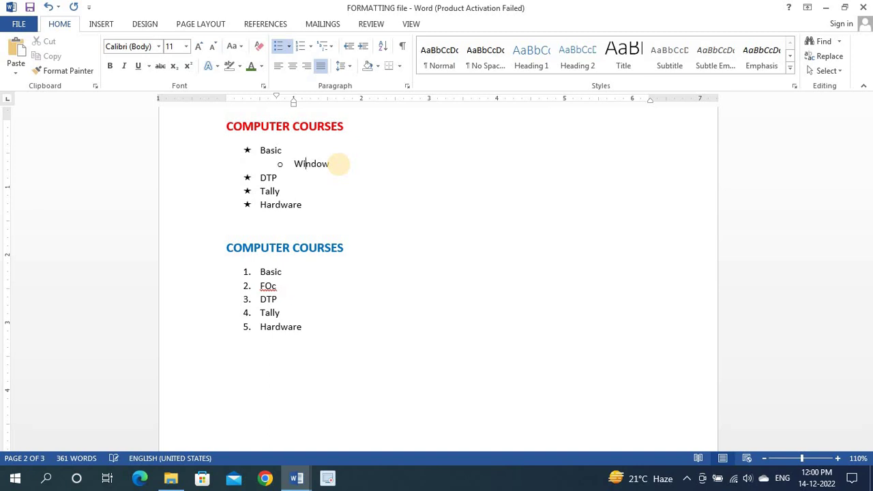
pyautogui.press('Right')
pyautogui.press('Right')
pyautogui.press('Right')
# Add Ms-Office below Window, with Word, Power Point and Excel nested beneath as third-level items.
pyautogui.press('Return')
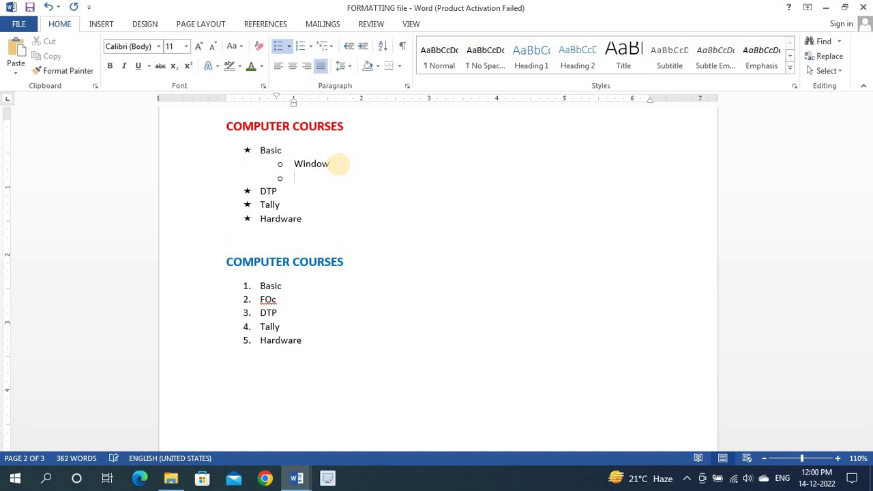
pyautogui.write('Ms-Off')
pyautogui.write('ice')
pyautogui.press('Return')
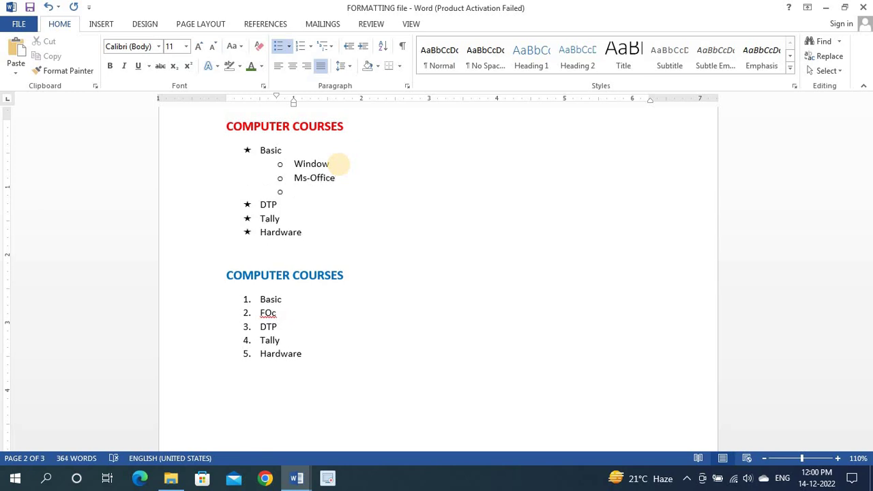
pyautogui.press('Tab')
pyautogui.write('Word')
pyautogui.press('Return')
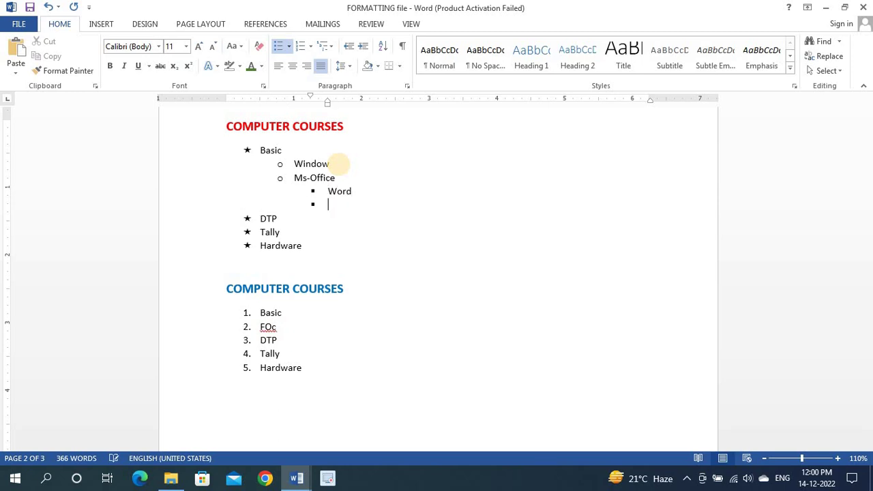
pyautogui.write('Power')
pyautogui.write(' Point')
pyautogui.press('Return')
pyautogui.write('Excel')
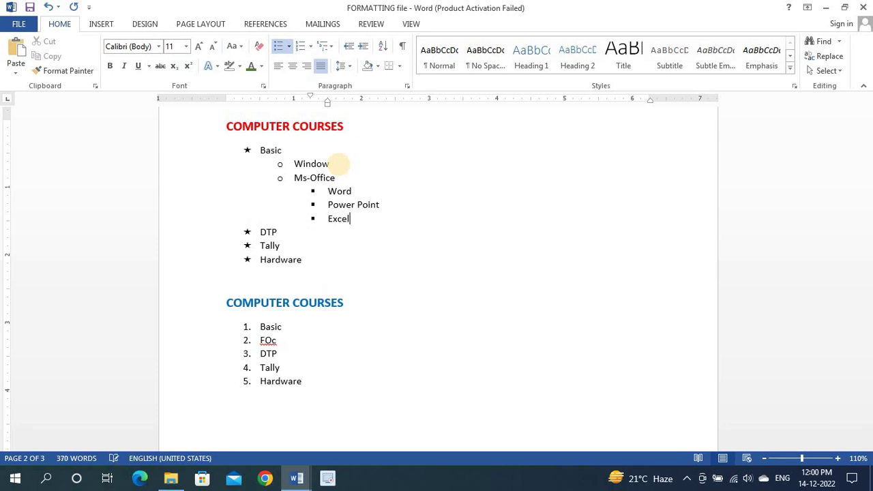
pyautogui.press('Down')
pyautogui.press('Return')
# Type Corel Draw, Photoshop and Hindi Typing below DTP, demoting them to second-level sub-items.
pyautogui.write('Co')
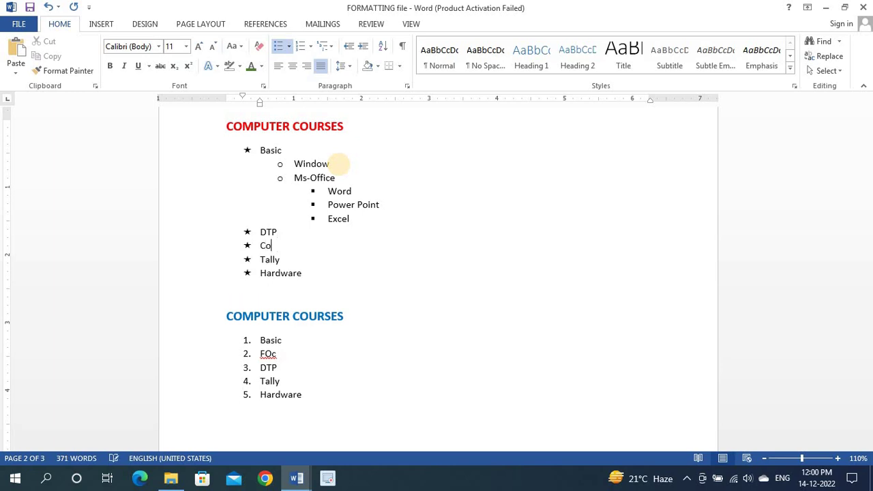
pyautogui.write('lr')
pyautogui.press('BackSpace')
pyautogui.write('re')
pyautogui.write('l Draw')
pyautogui.press('Tab')
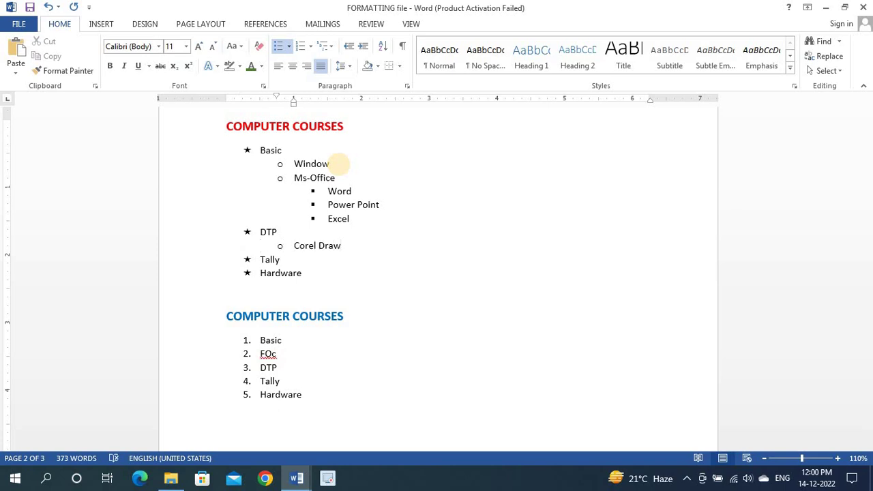
pyautogui.press('Return')
pyautogui.write('Phot')
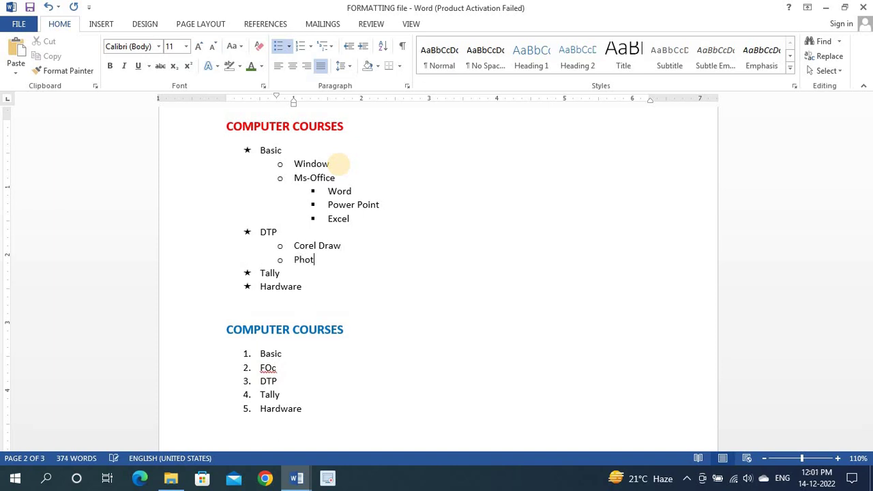
pyautogui.write('oshop')
pyautogui.press('Return')
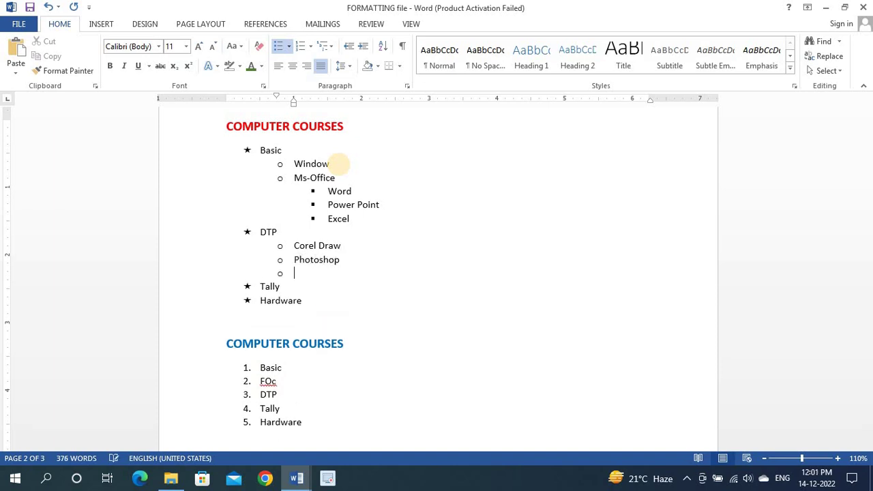
pyautogui.write('Hindi')
pyautogui.write(' Typing')
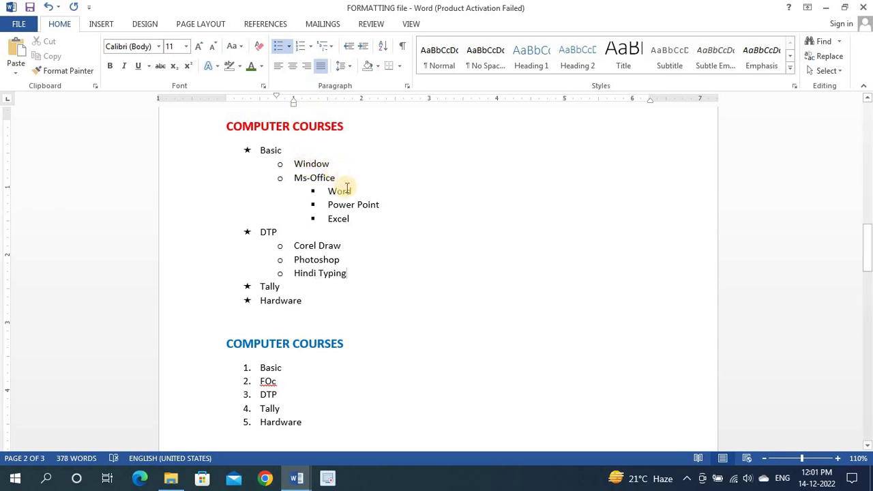
pyautogui.scroll(-2, 337, 232)
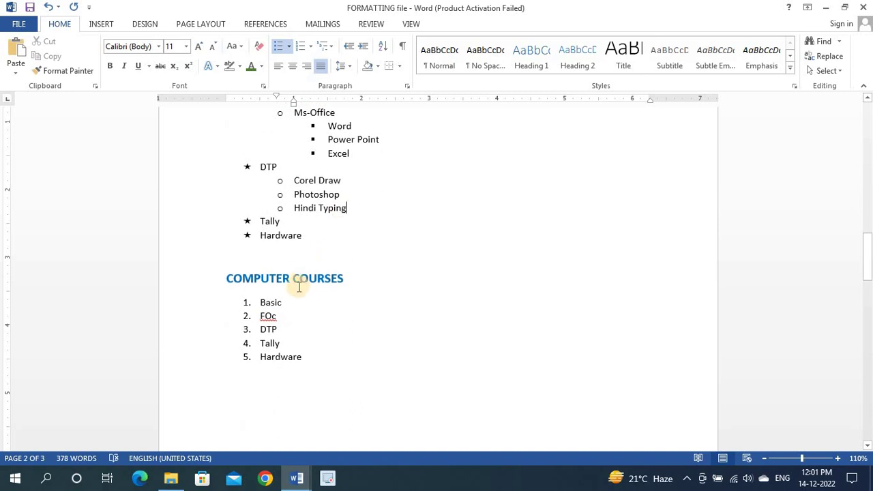
# Delete the FOc item and its empty line from the numbered list.
pyautogui.scroll(-1, 290, 277)
pyautogui.click(276, 283)
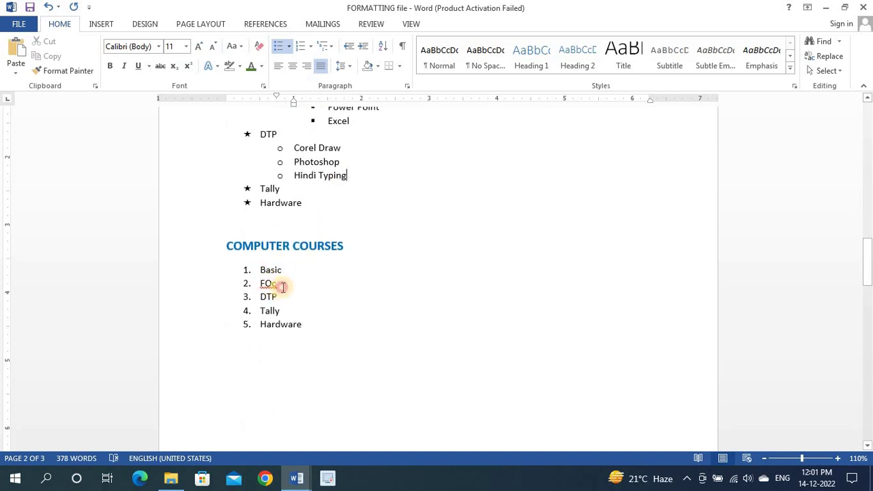
pyautogui.press('BackSpace')
pyautogui.press('BackSpace')
pyautogui.press('BackSpace')
pyautogui.press('BackSpace')
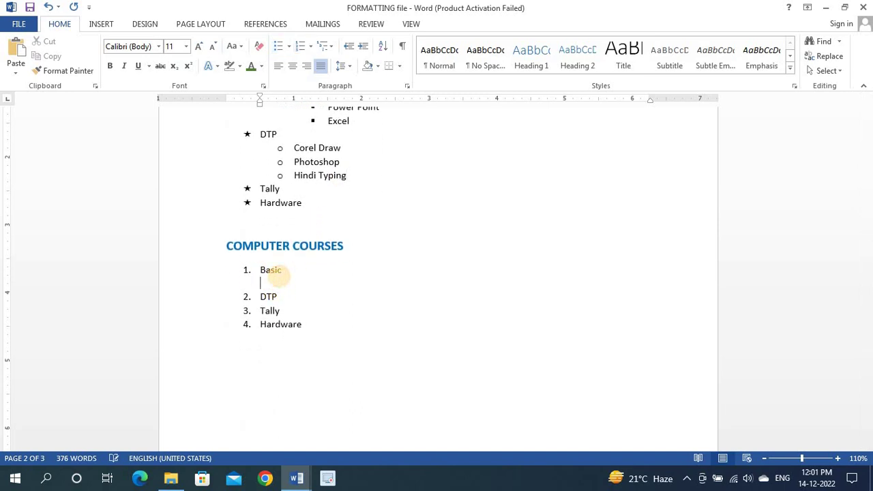
pyautogui.press('BackSpace')
pyautogui.press('Delete')
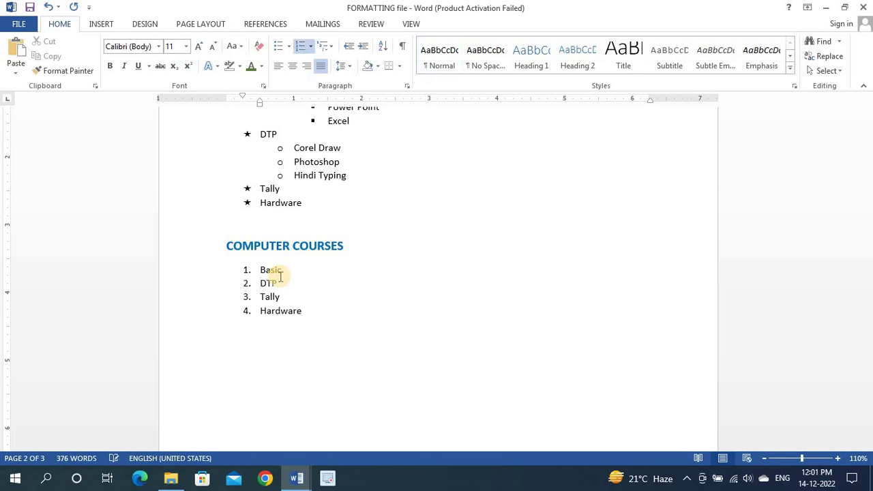
# Open the Multilevel List gallery and close it without choosing a style.
pyautogui.moveTo(255, 270); pyautogui.dragTo(309, 312)
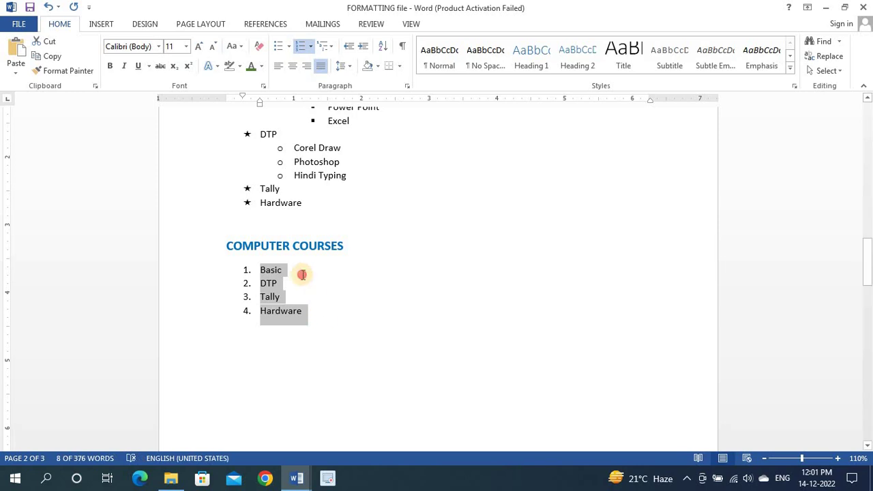
pyautogui.click(302, 274)
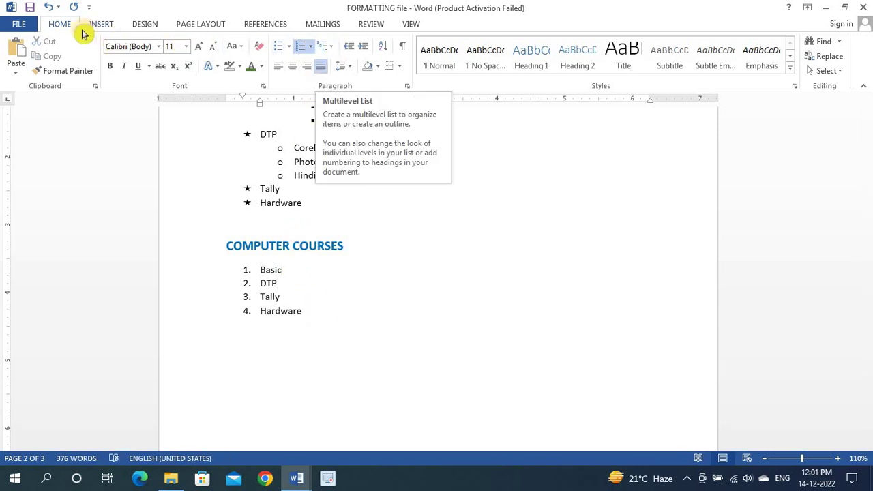
pyautogui.click(331, 47)
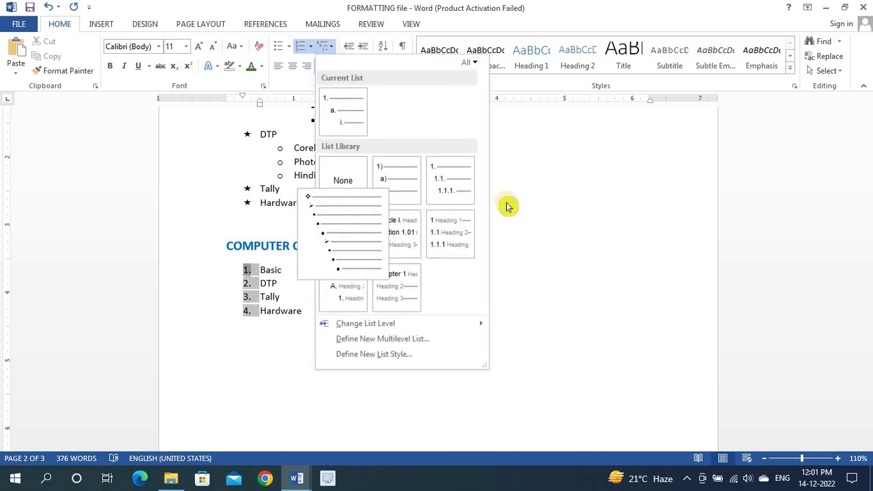
pyautogui.click(304, 269)
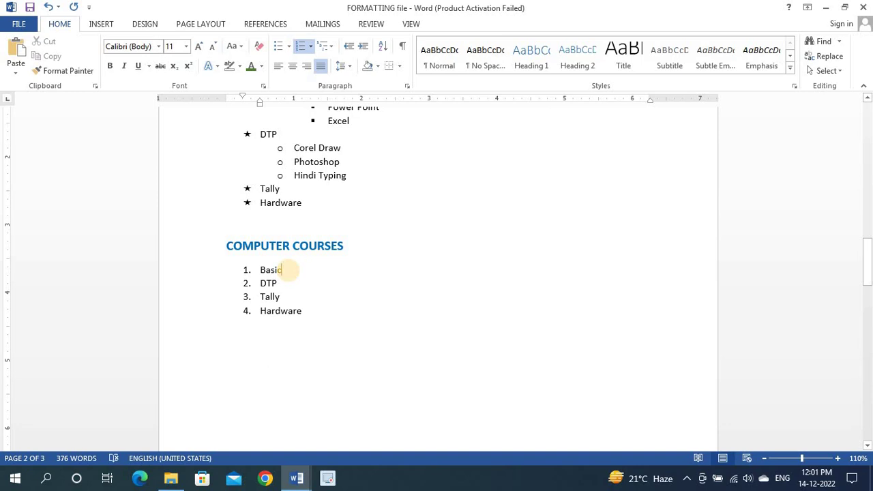
# Add Windows and Ms-office as sub-items under Basic in the numbered list.
pyautogui.press('Return')
pyautogui.write('Windo')
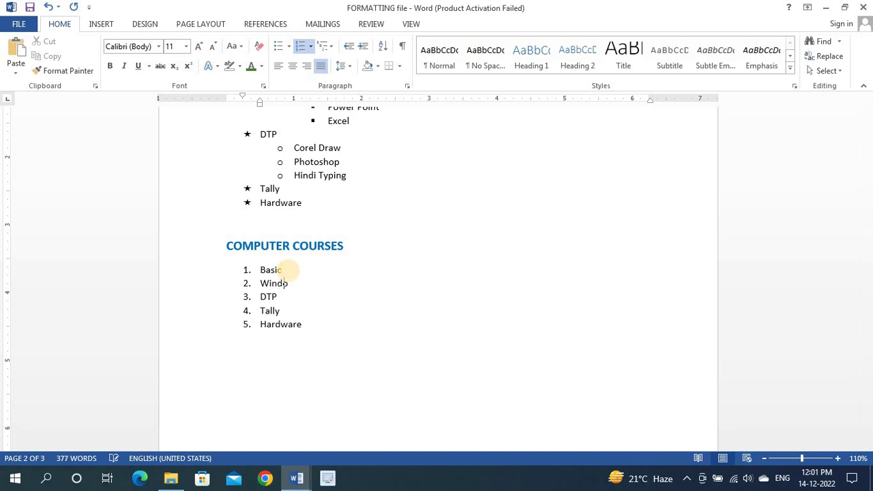
pyautogui.write('ws')
pyautogui.press('Tab')
pyautogui.click(288, 272)
pyautogui.press('Down')
pyautogui.press('Tab')
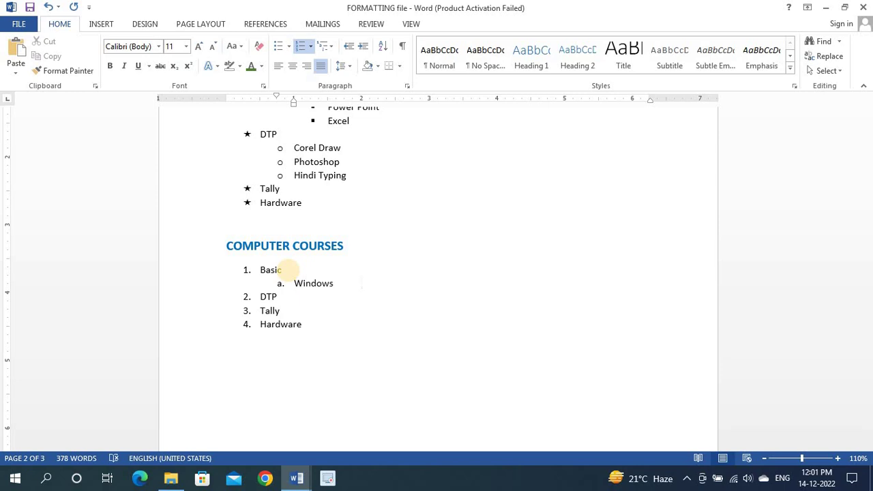
pyautogui.press('Return')
pyautogui.write('M')
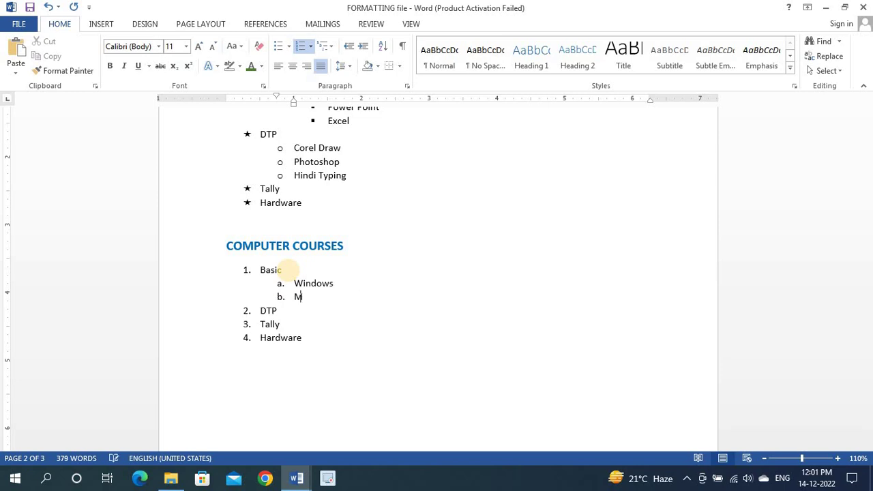
pyautogui.write('s-office')
# Nest Word, Power Point and excel one level deeper under Ms-office.
pyautogui.press('Return')
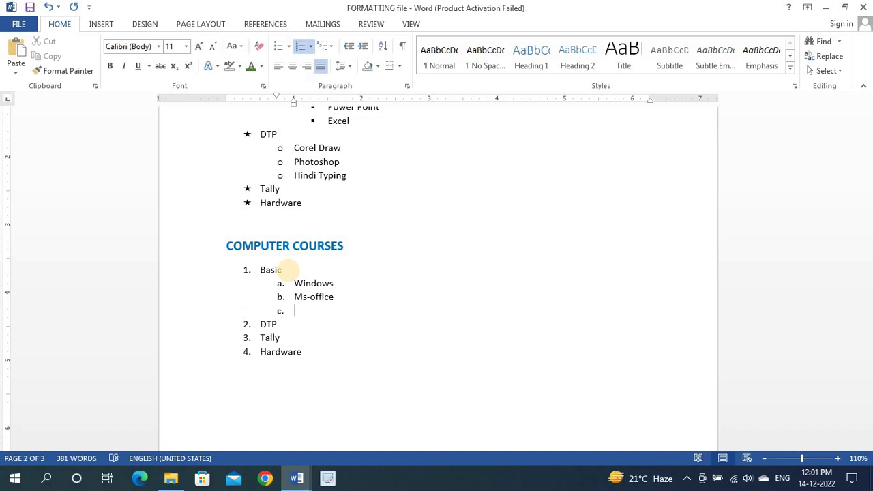
pyautogui.press('Tab')
pyautogui.write('Word')
pyautogui.press('Return')
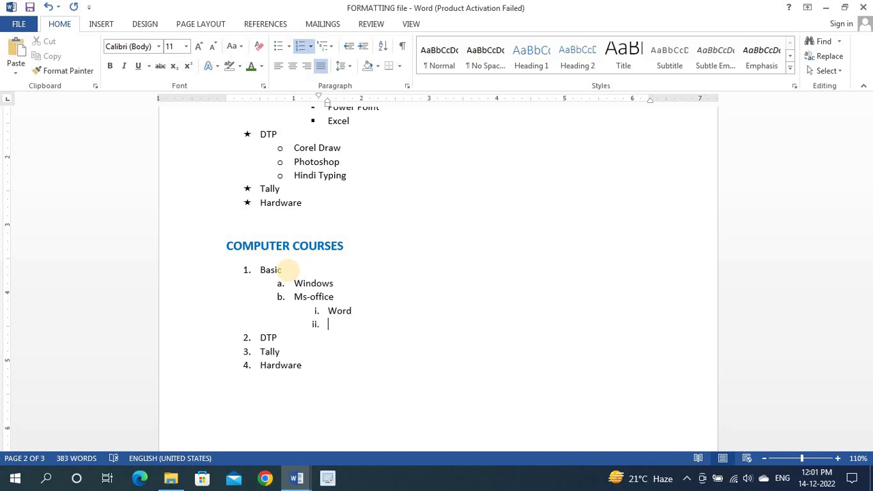
pyautogui.write('Power Poin')
pyautogui.write('t')
pyautogui.press('Return')
pyautogui.write('exce')
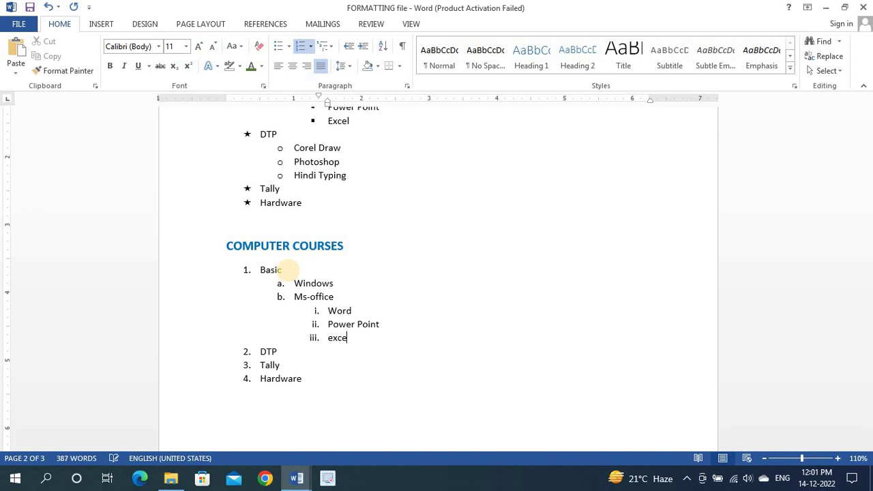
pyautogui.write('l')
# Add Corel Draw, Photoshop and Hindi Typing as sub-items under DTP.
pyautogui.press('Down')
pyautogui.press('Return')
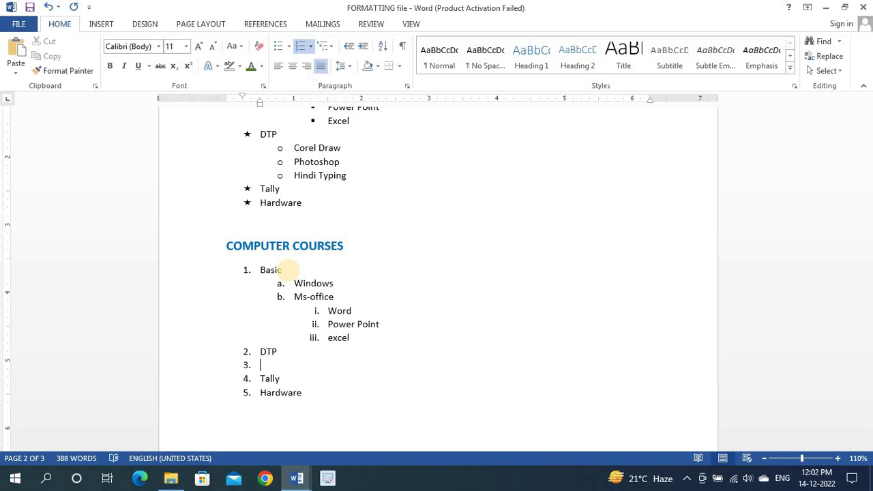
pyautogui.press('Tab')
pyautogui.write('Cor')
pyautogui.write('el Dra')
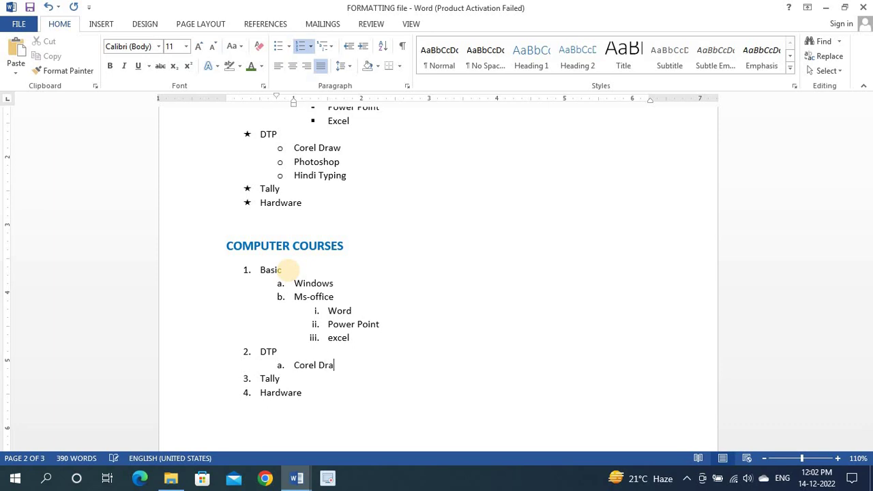
pyautogui.write('w')
pyautogui.press('Return')
pyautogui.write('Phot')
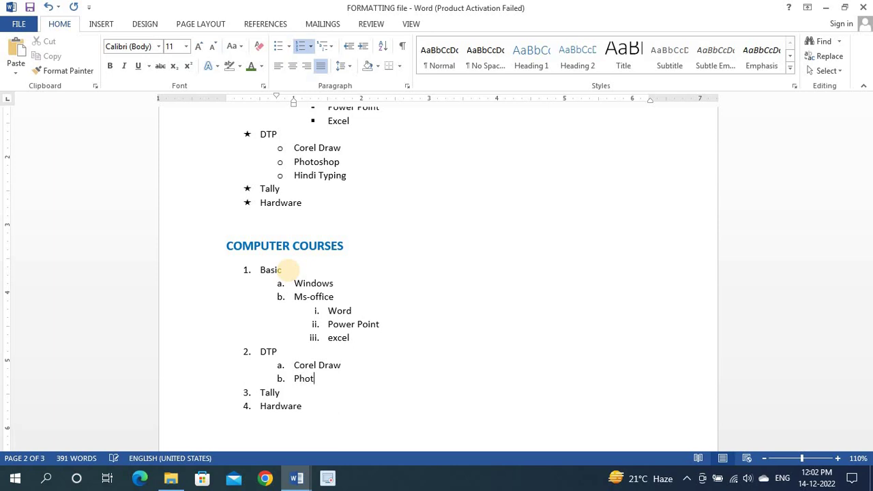
pyautogui.write('osh')
pyautogui.write('op')
pyautogui.press('Return')
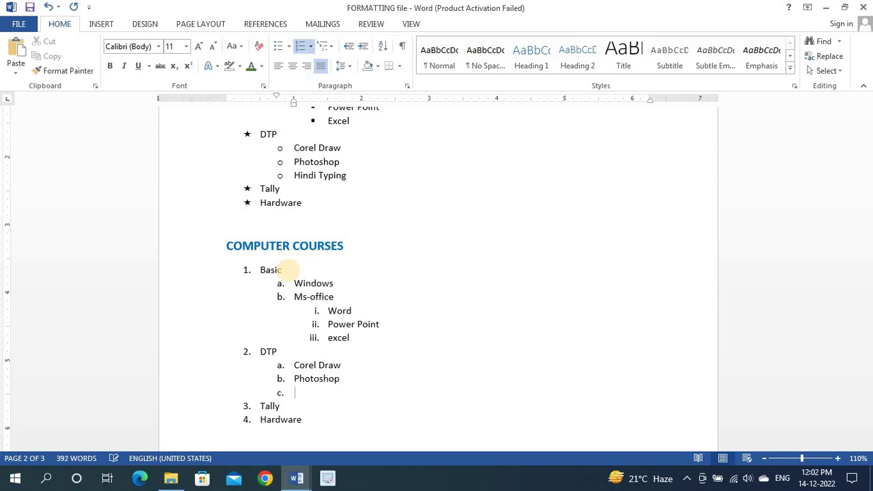
pyautogui.write('Hindi')
pyautogui.write(' Typing')
# Apply the 1., 1.1., 1.1.1. multilevel numbering to the Basic through Hindi Typing items.
pyautogui.scroll(-2, 290, 283)
pyautogui.scroll(2, 334, 248)
pyautogui.scroll(2, 339, 238)
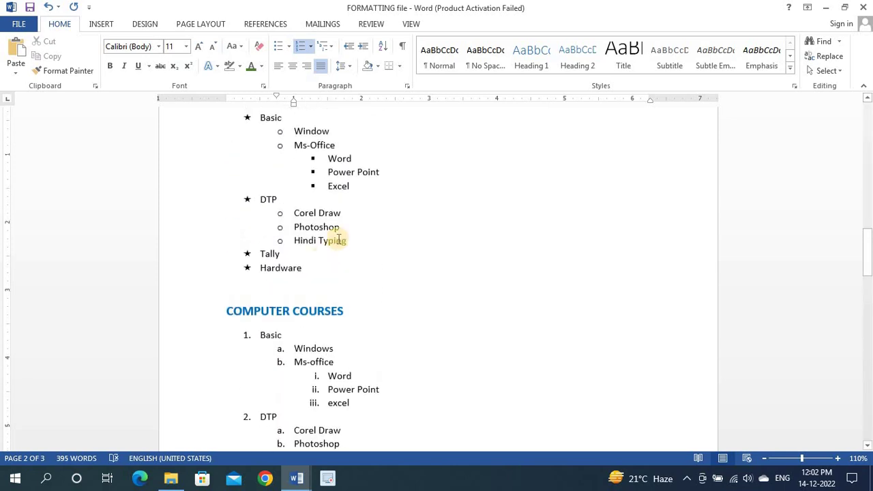
pyautogui.scroll(1, 332, 255)
pyautogui.scroll(-3, 343, 287)
pyautogui.scroll(-1, 351, 360)
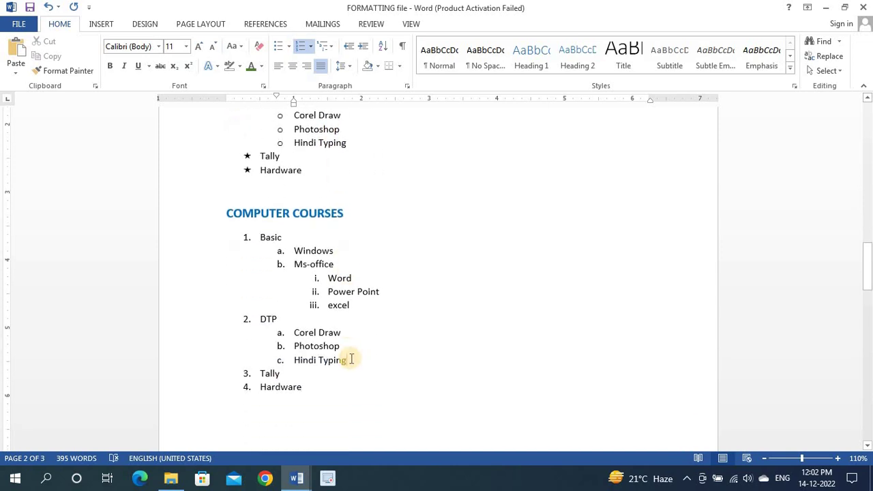
pyautogui.moveTo(352, 359); pyautogui.dragTo(260, 241)
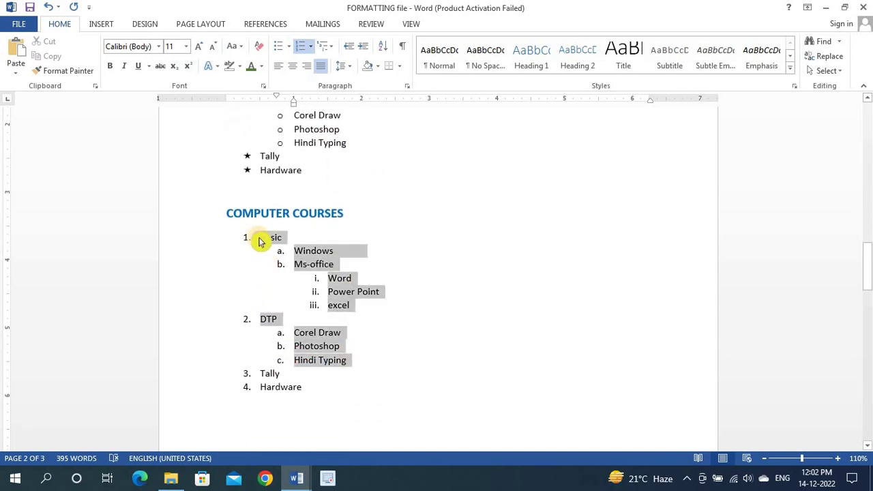
pyautogui.click(329, 47)
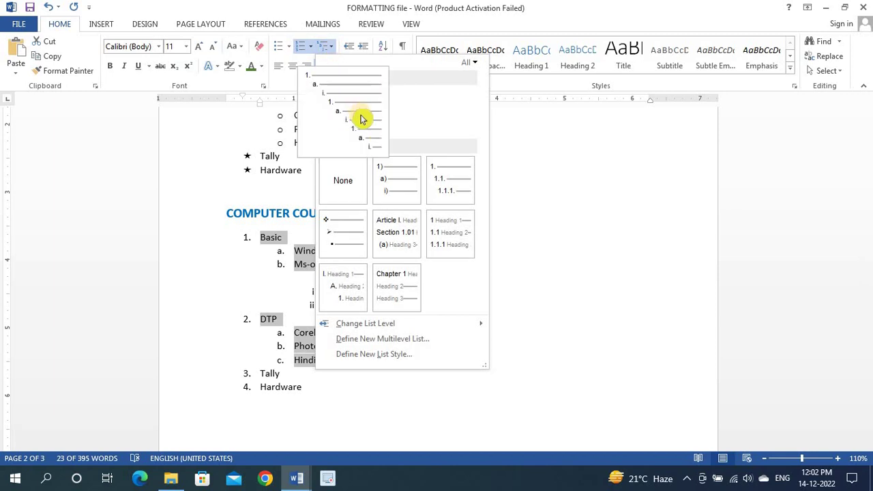
pyautogui.click(434, 176)
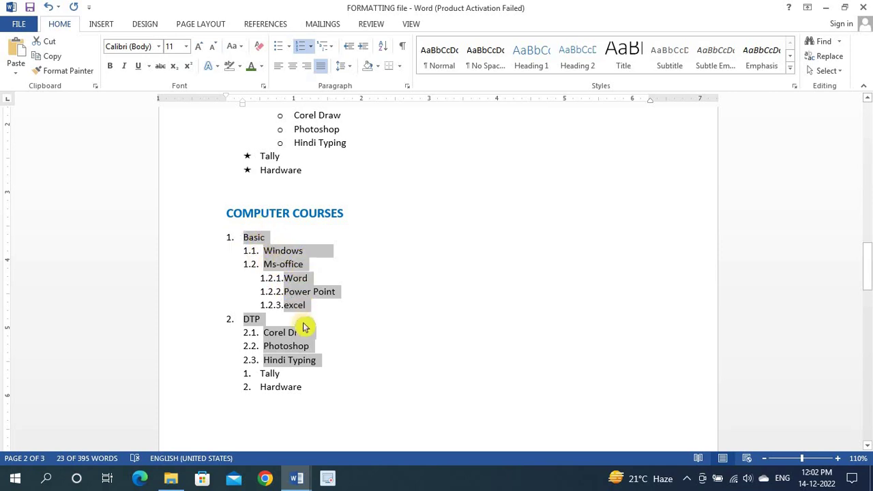
pyautogui.click(329, 47)
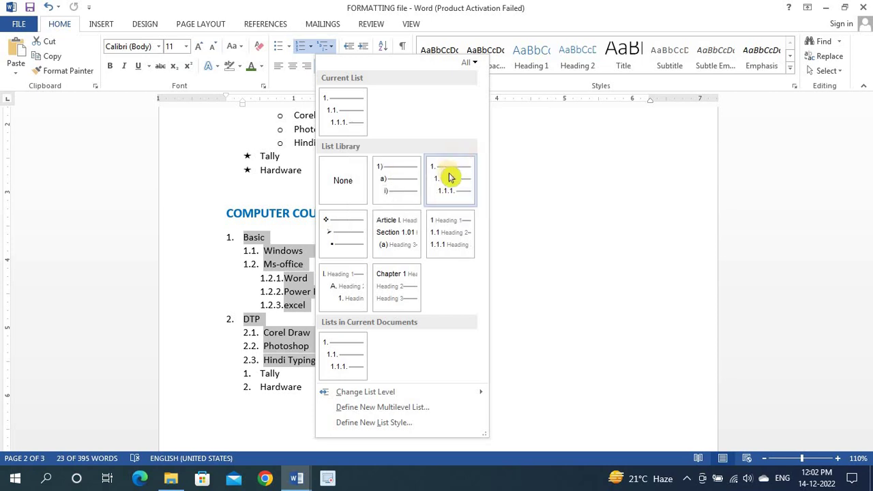
pyautogui.moveTo(450, 178)
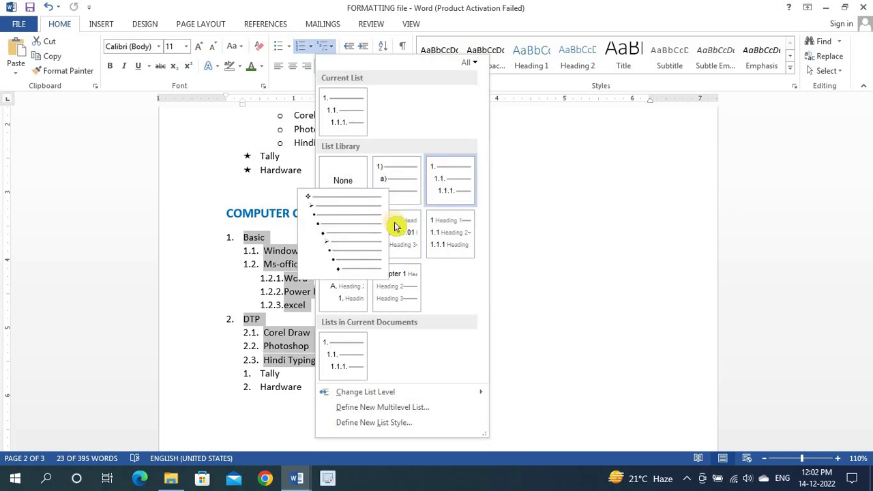
pyautogui.moveTo(405, 227)
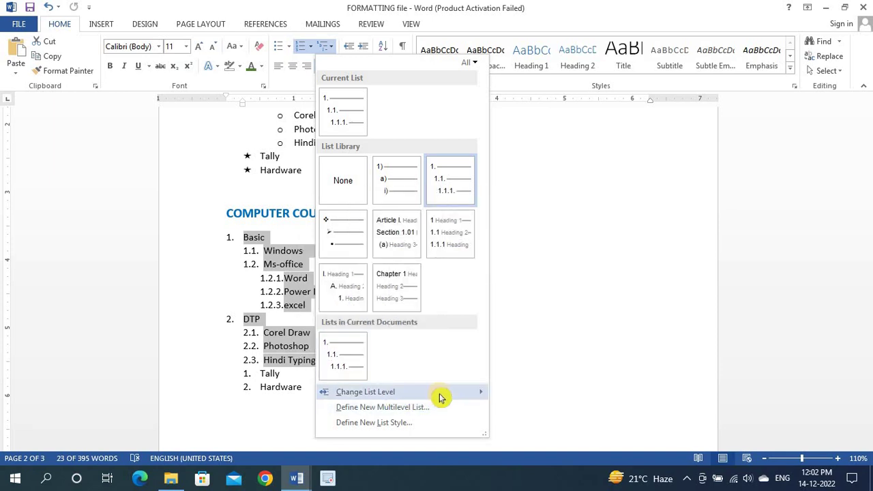
pyautogui.moveTo(441, 397)
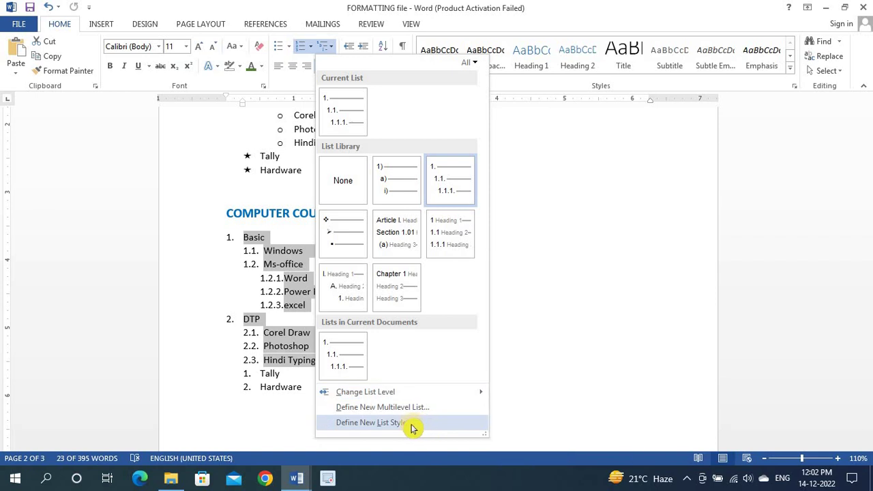
pyautogui.click(372, 423)
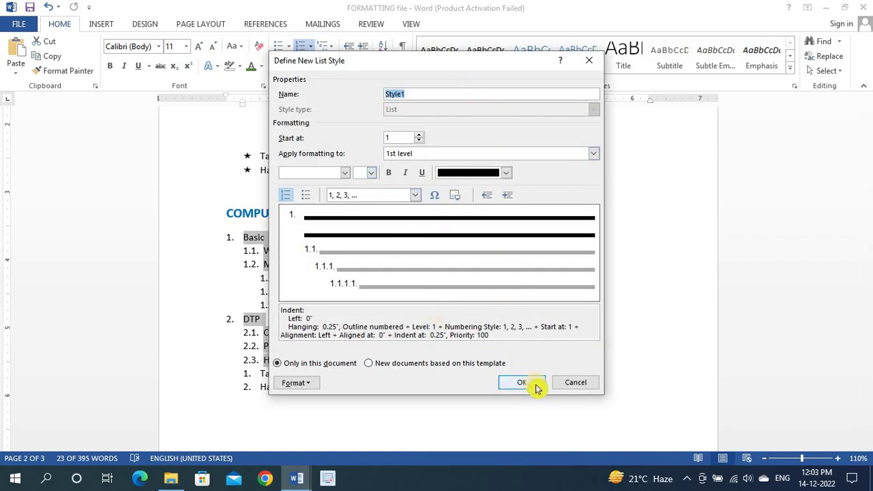
pyautogui.click(559, 386)
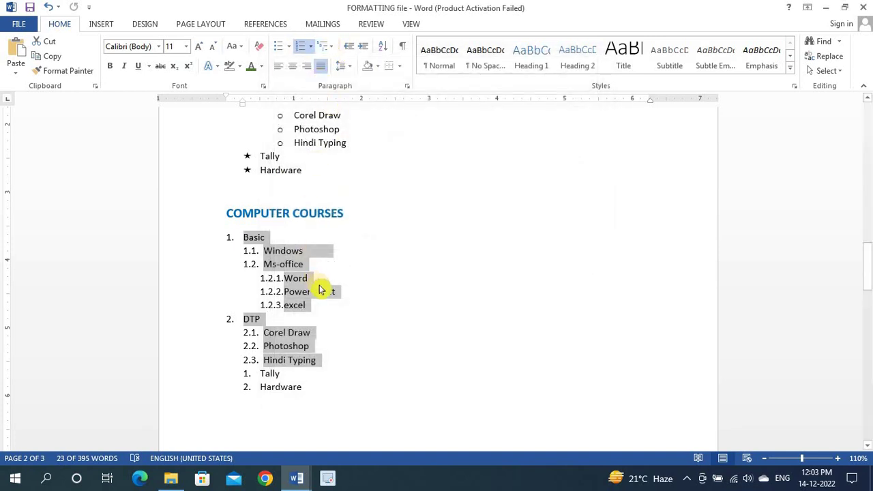
pyautogui.click(347, 300)
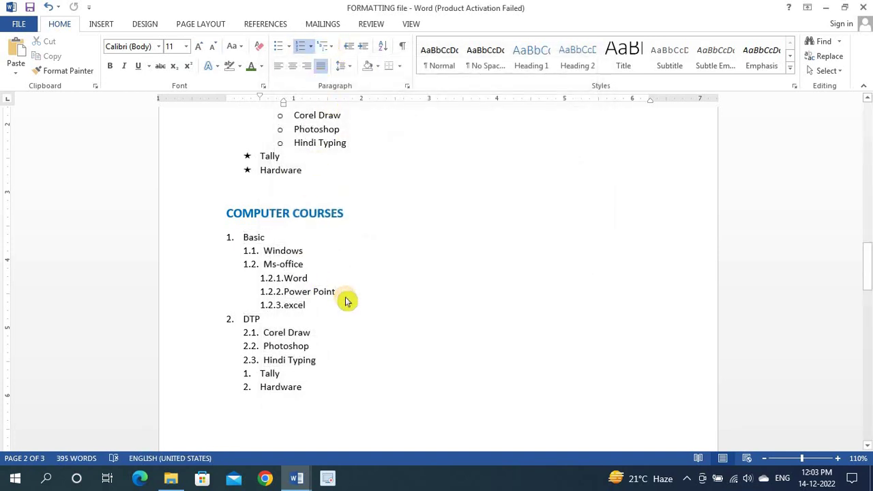